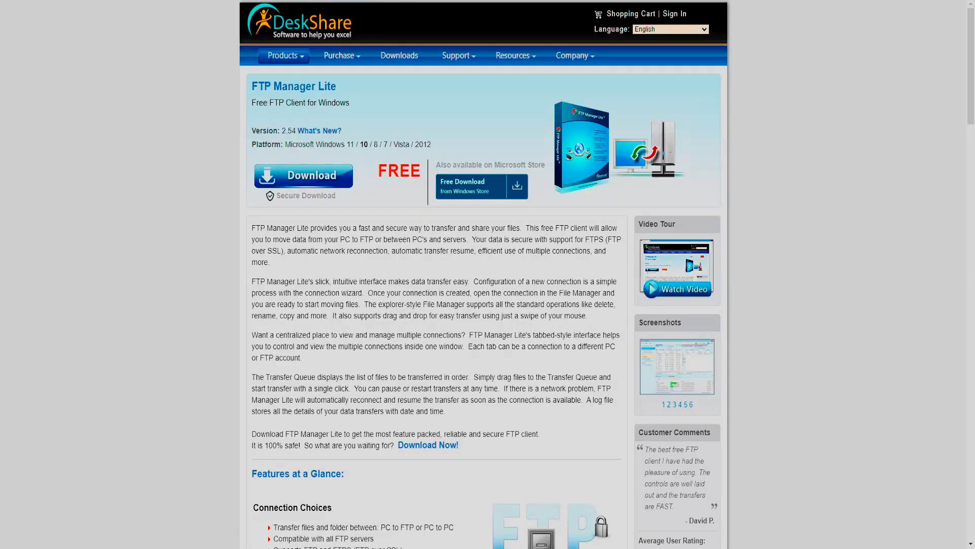
# Scroll through Features at a Glance and the FTP Manager Lite vs Auto FTP Manager table to the download section.
pyautogui.scroll(-5, 370, 400)
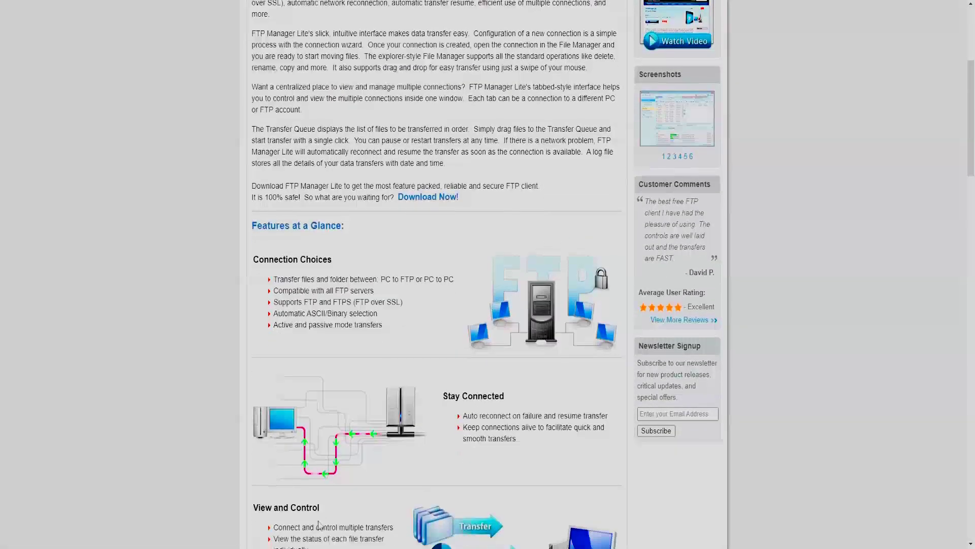
pyautogui.scroll(-3, 318, 525)
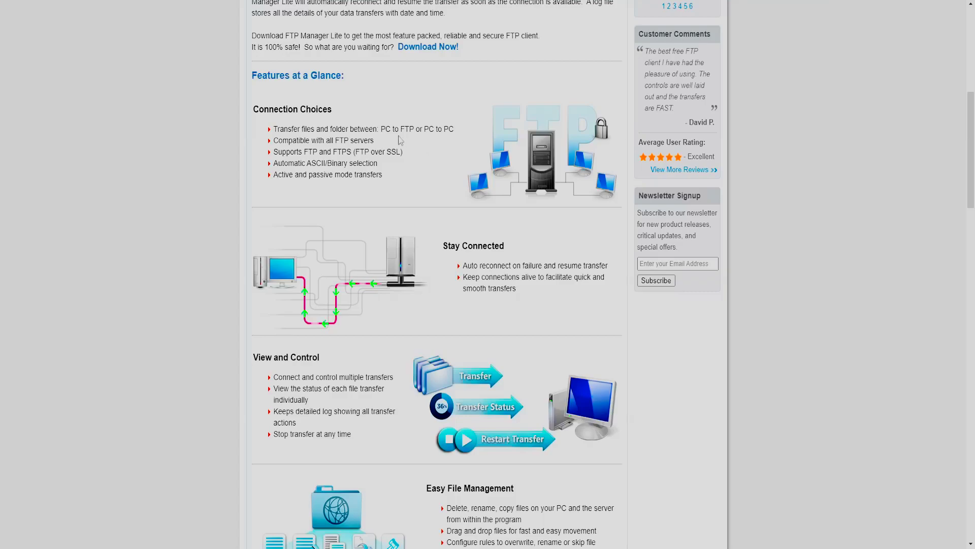
pyautogui.scroll(-4, 401, 147)
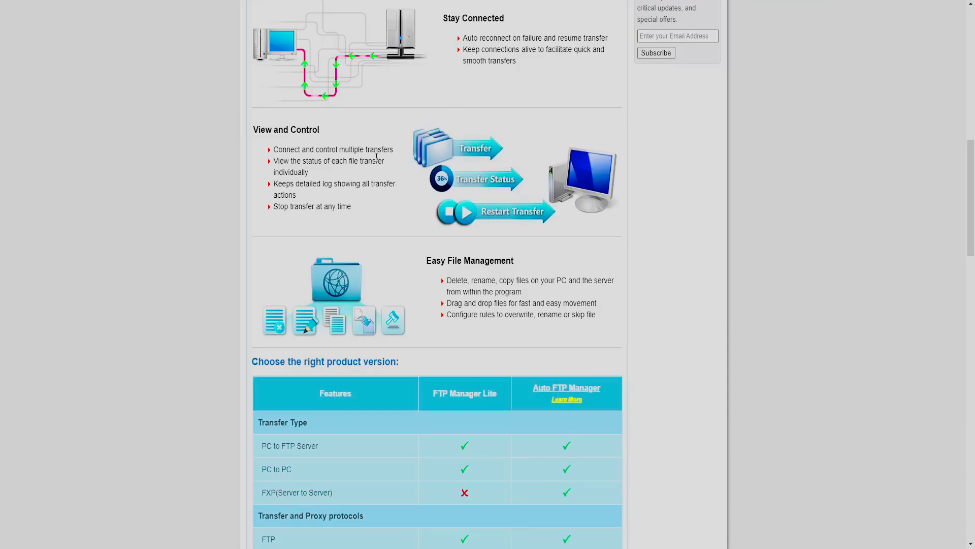
pyautogui.scroll(-2, 438, 178)
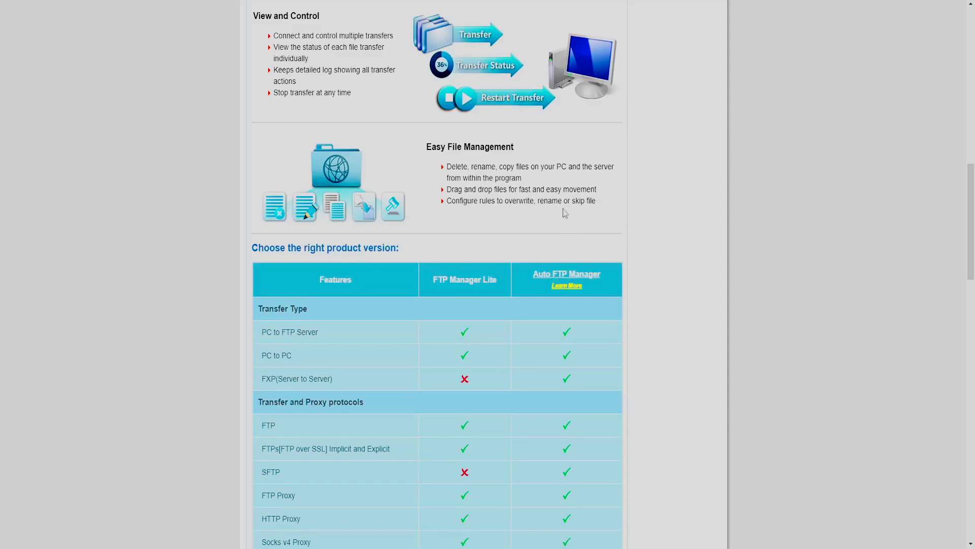
pyautogui.scroll(-4, 564, 213)
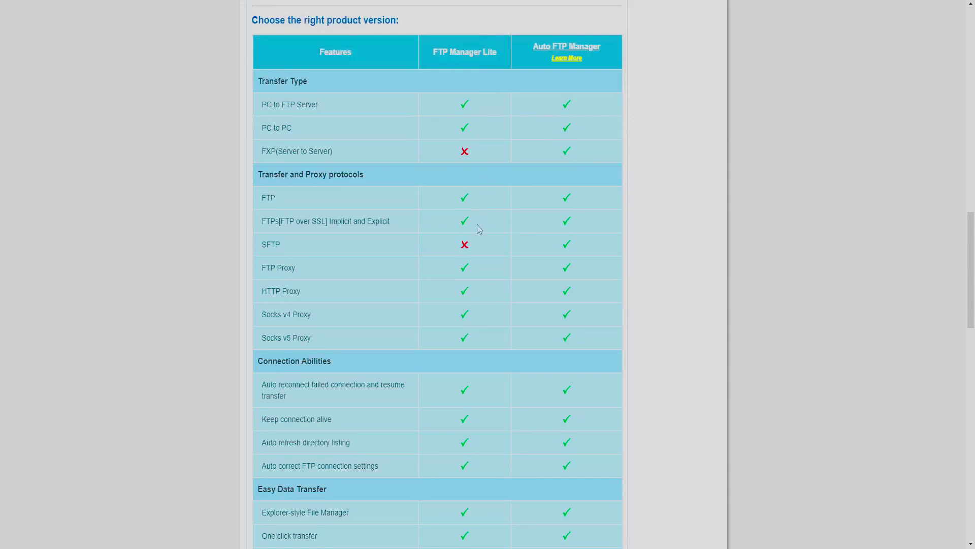
pyautogui.scroll(-9, 479, 228)
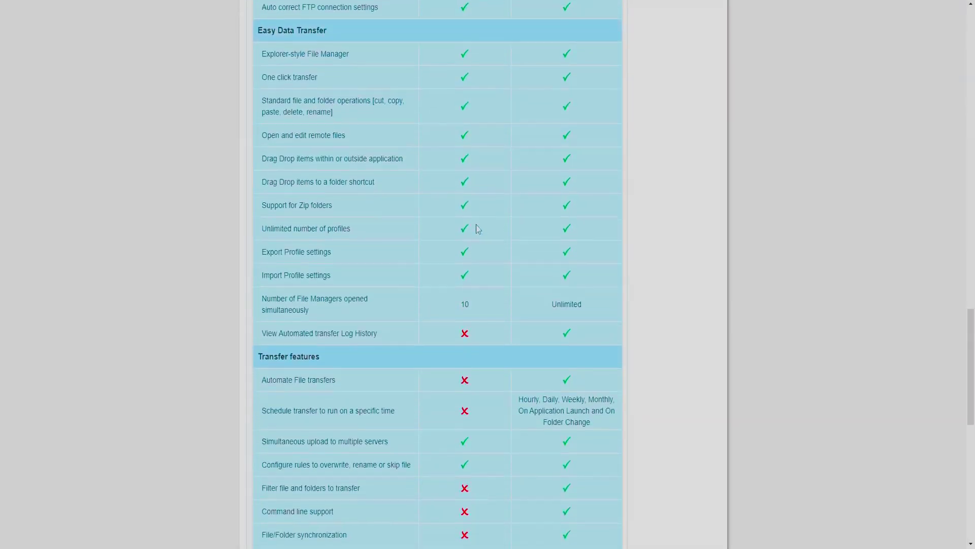
pyautogui.scroll(-2, 478, 229)
pyautogui.scroll(-1, 477, 229)
pyautogui.scroll(3, 478, 229)
pyautogui.scroll(-2, 478, 229)
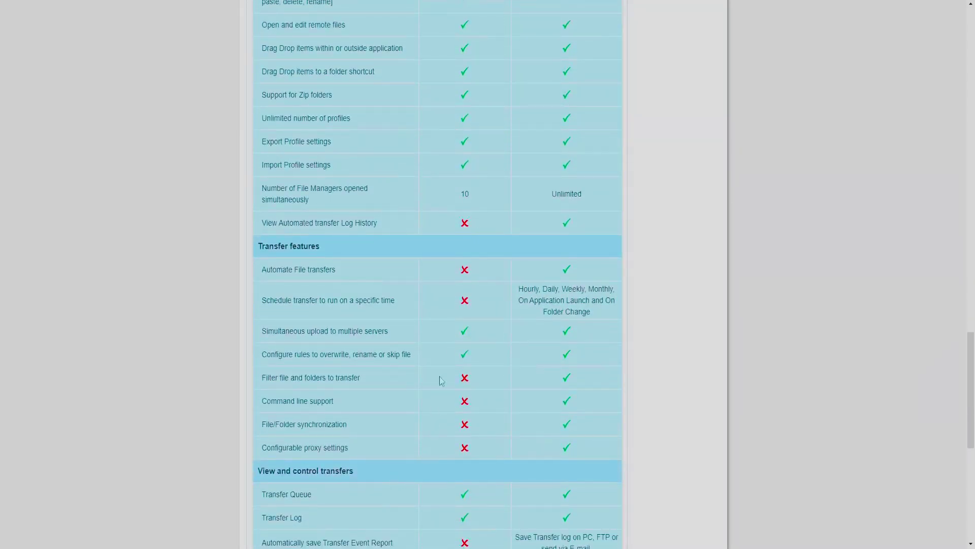
pyautogui.scroll(-6, 455, 287)
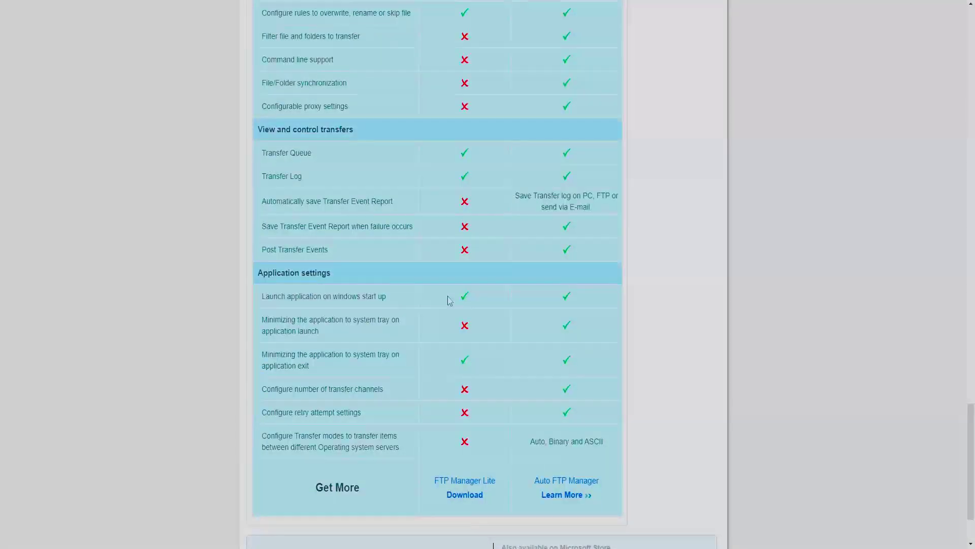
pyautogui.scroll(5, 449, 300)
pyautogui.scroll(-7, 449, 299)
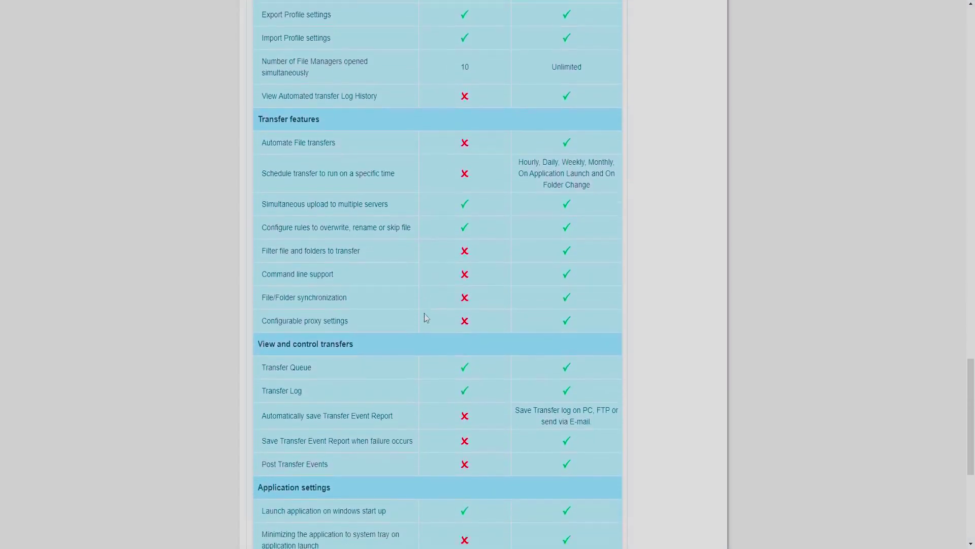
pyautogui.moveTo(450, 404); pyautogui.dragTo(449, 433)
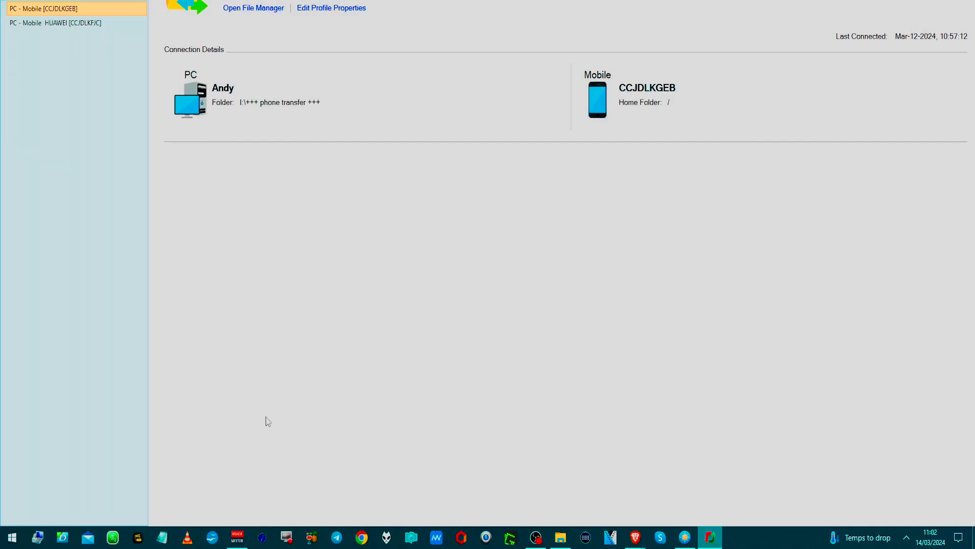
# Show the File menu's profile export, settings and exit options, then dismiss it without choosing.
pyautogui.hotkey('alt', 'f')
pyautogui.press('Escape')
# Start a new connection profile with the 'Transfer files between a PC folder and a Mobile device' type.
pyautogui.hotkey('ctrl', 'n')
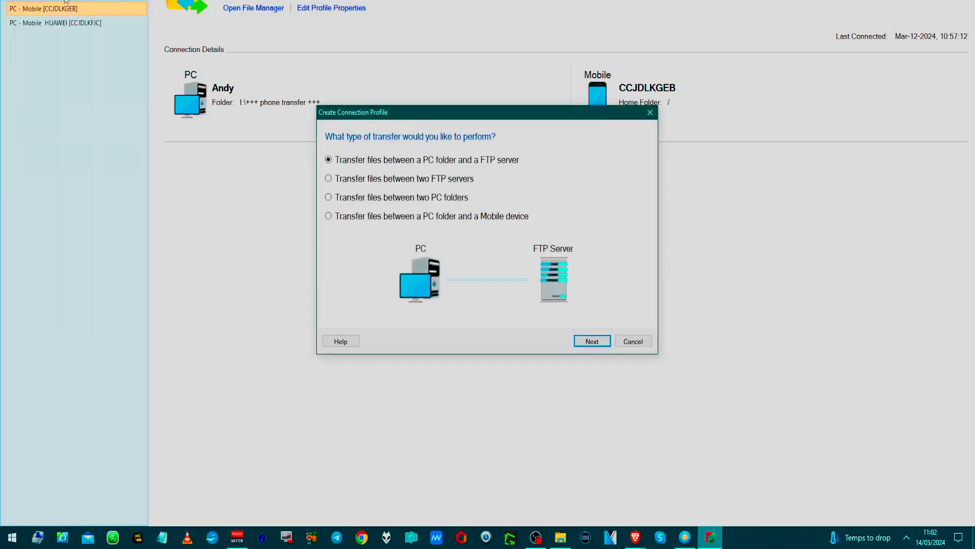
pyautogui.click(440, 220)
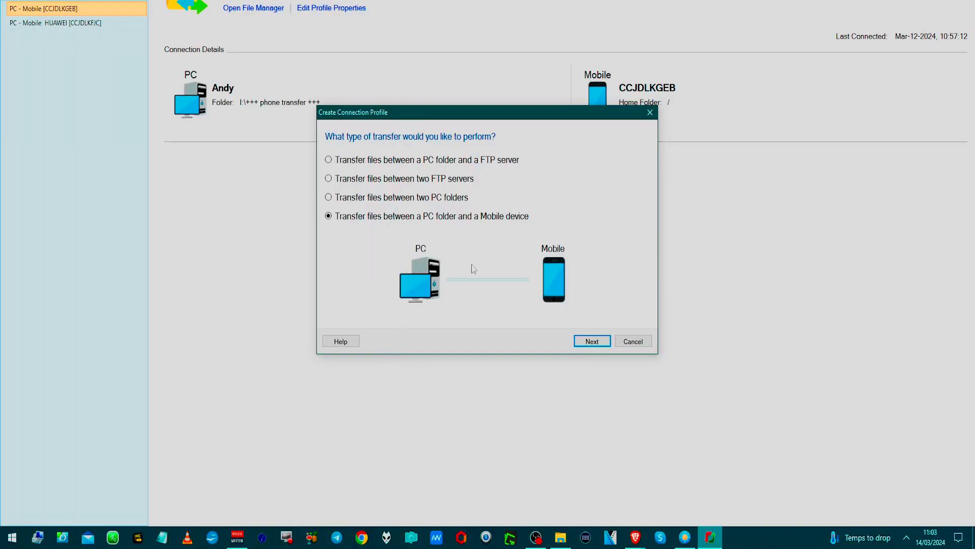
# Enter the mobile device ID and password, and confirm the connection test succeeds.
pyautogui.click(600, 344)
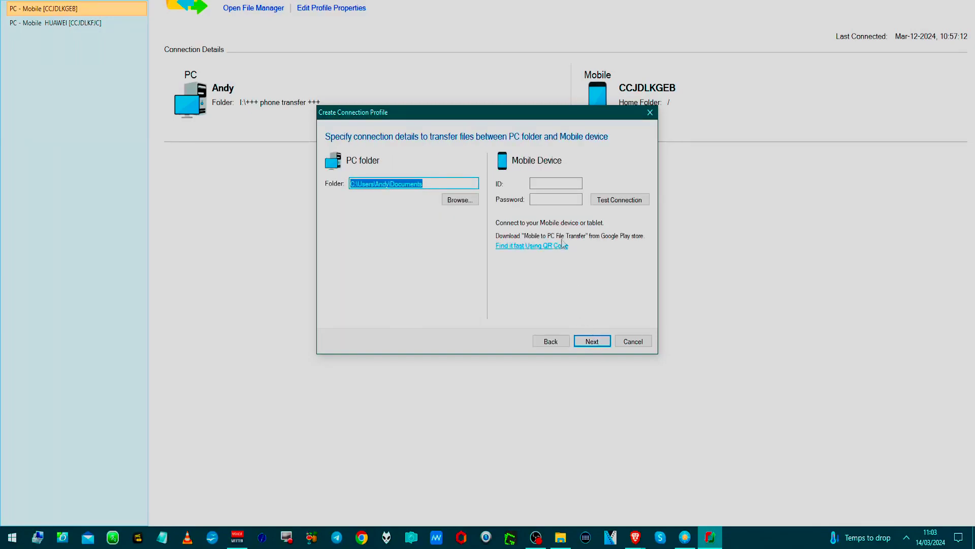
pyautogui.click(548, 184)
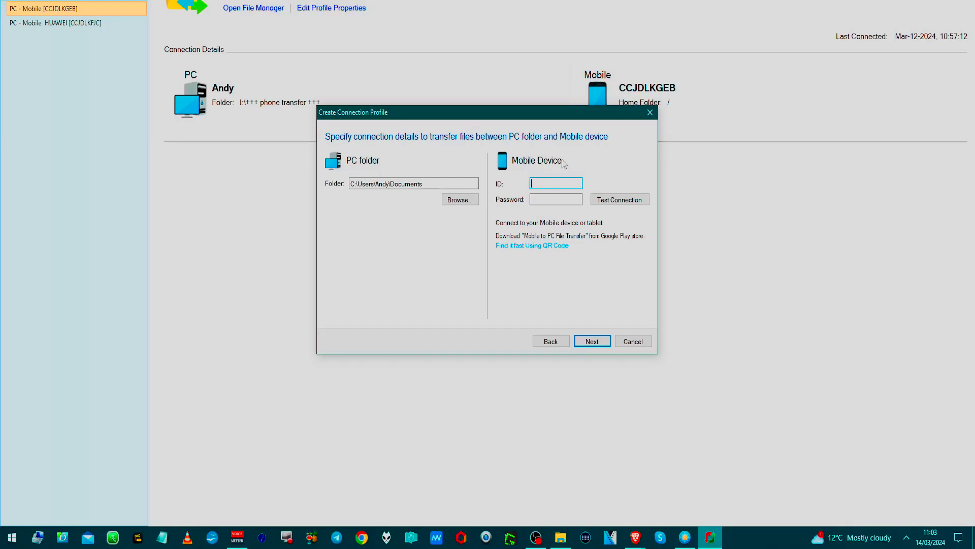
pyautogui.click(628, 203)
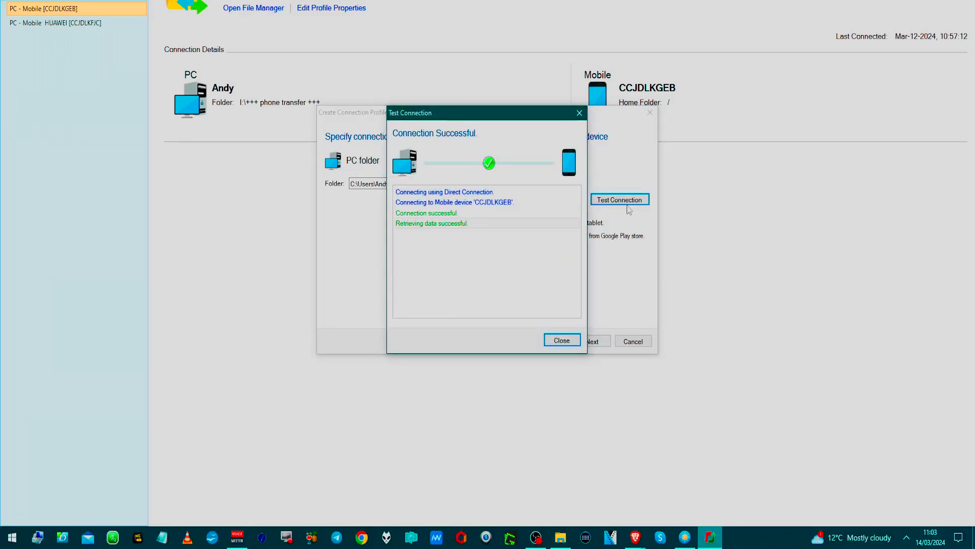
pyautogui.press('Return')
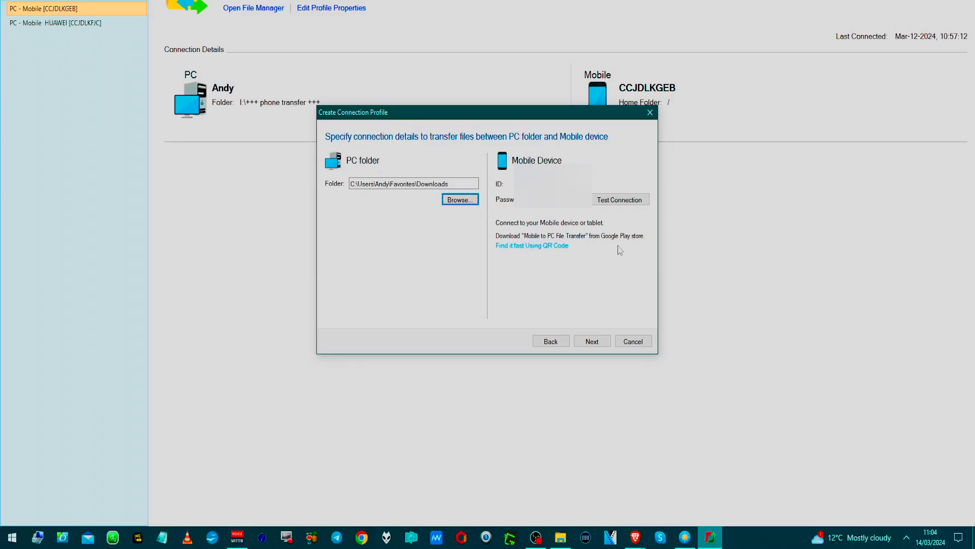
# Show the QR code for the phone app and look into the phone's Android folder.
pyautogui.click(559, 247)
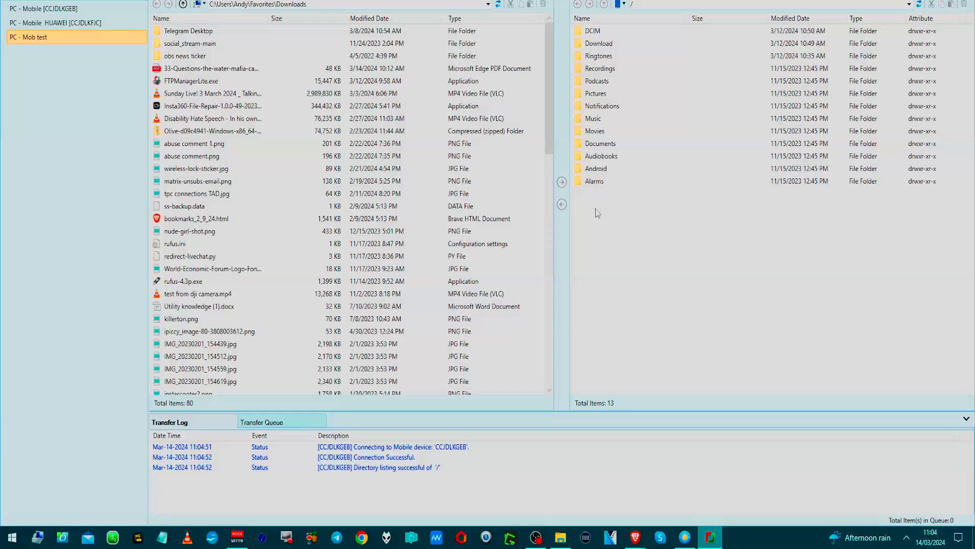
pyautogui.doubleClick(593, 169)
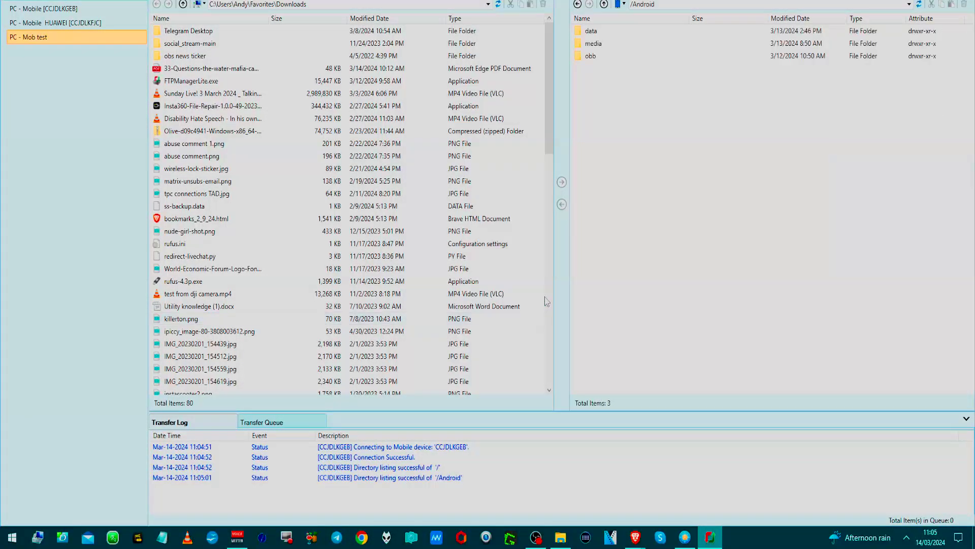
pyautogui.click(577, 4)
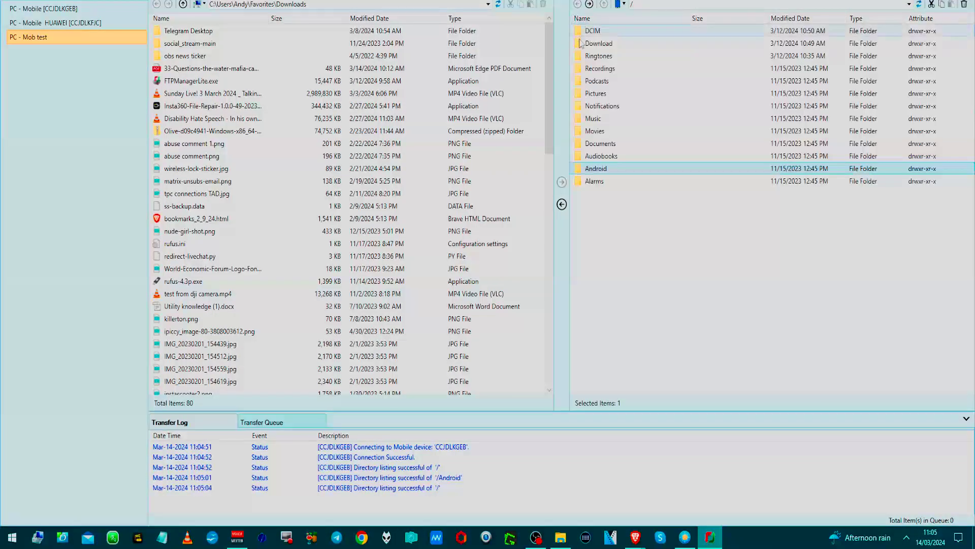
# Navigate into DCIM/Camera, bypassing the empty DJI Export folder, and select IMG_20240312_085127_069.jpg.
pyautogui.doubleClick(588, 33)
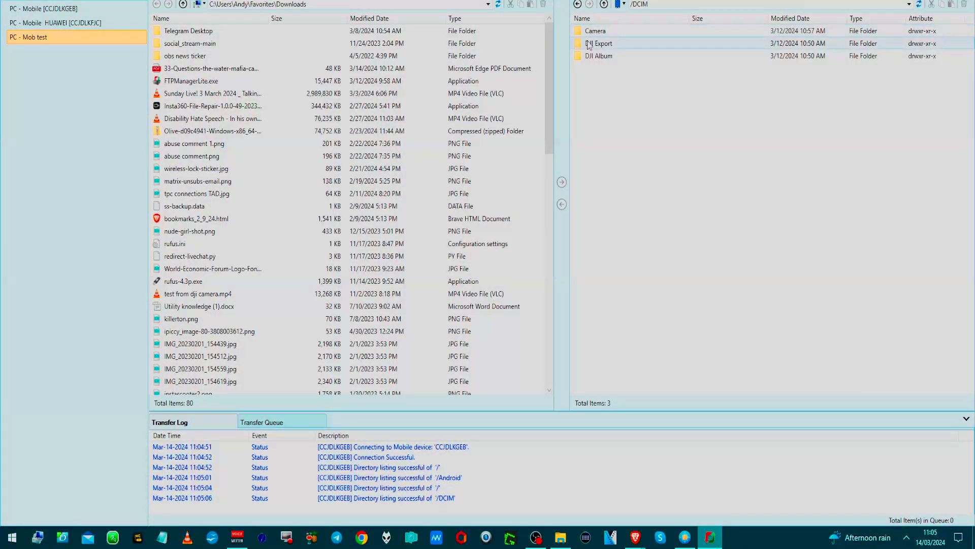
pyautogui.doubleClick(589, 45)
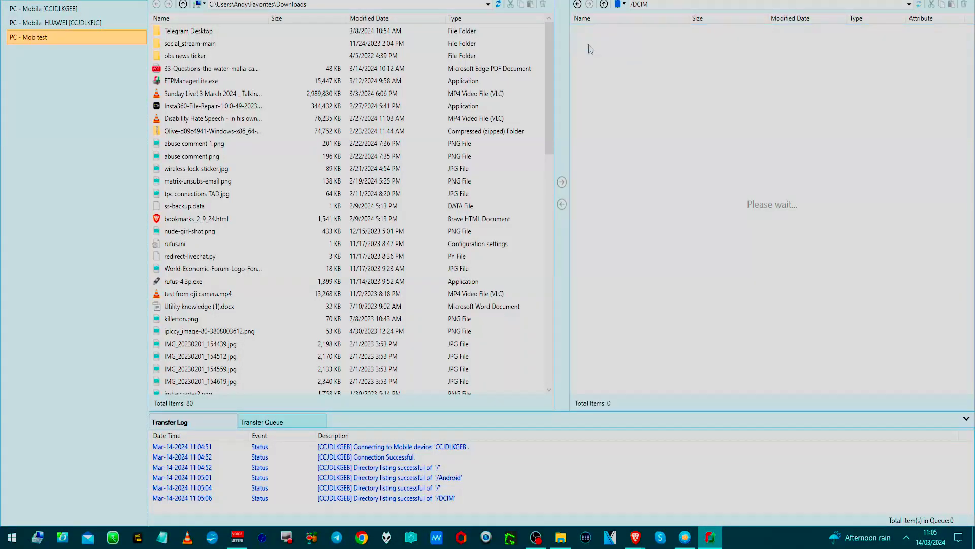
pyautogui.click(577, 4)
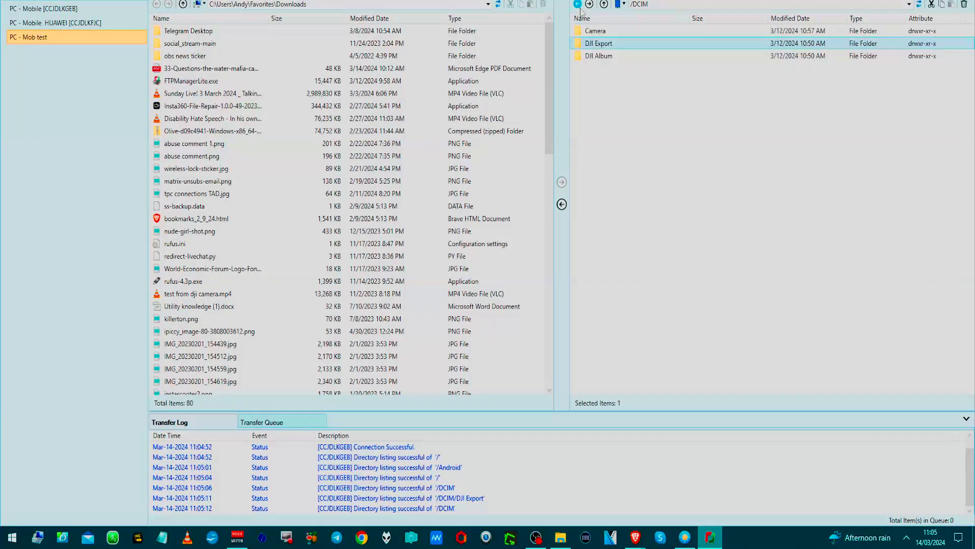
pyautogui.click(577, 4)
pyautogui.doubleClick(591, 31)
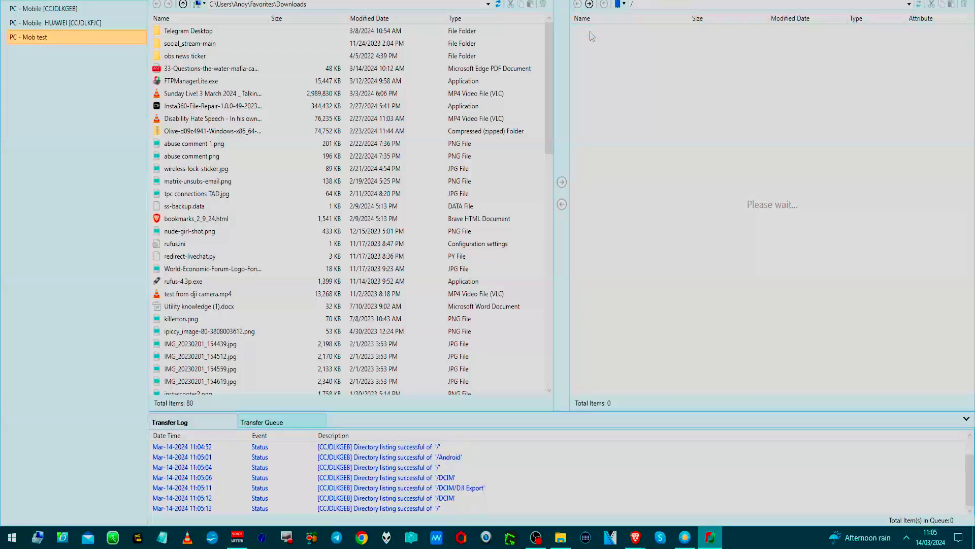
pyautogui.doubleClick(591, 32)
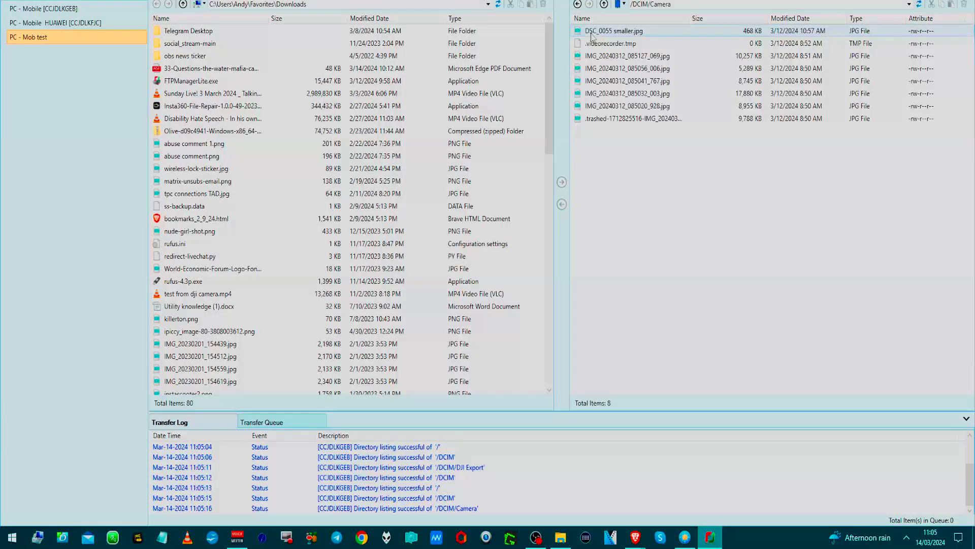
pyautogui.click(599, 61)
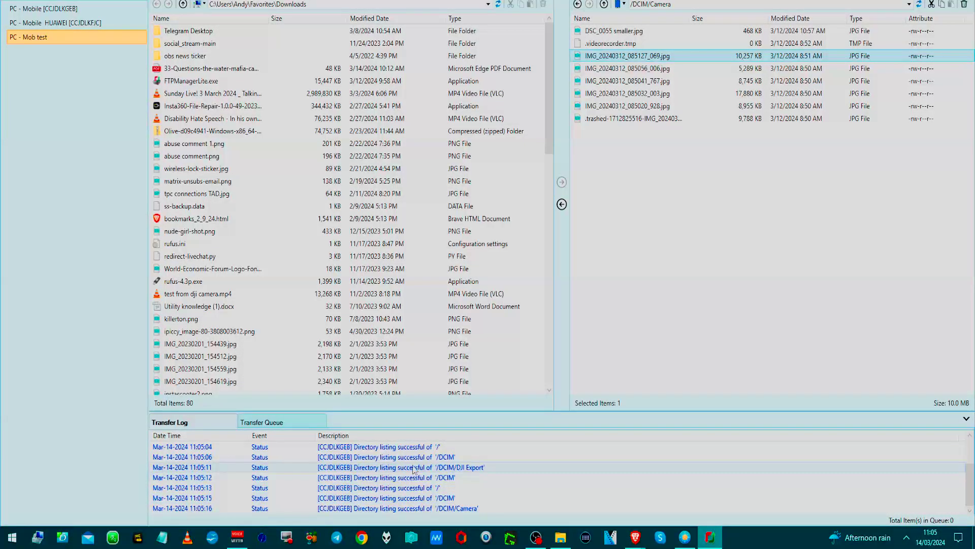
pyautogui.click(307, 424)
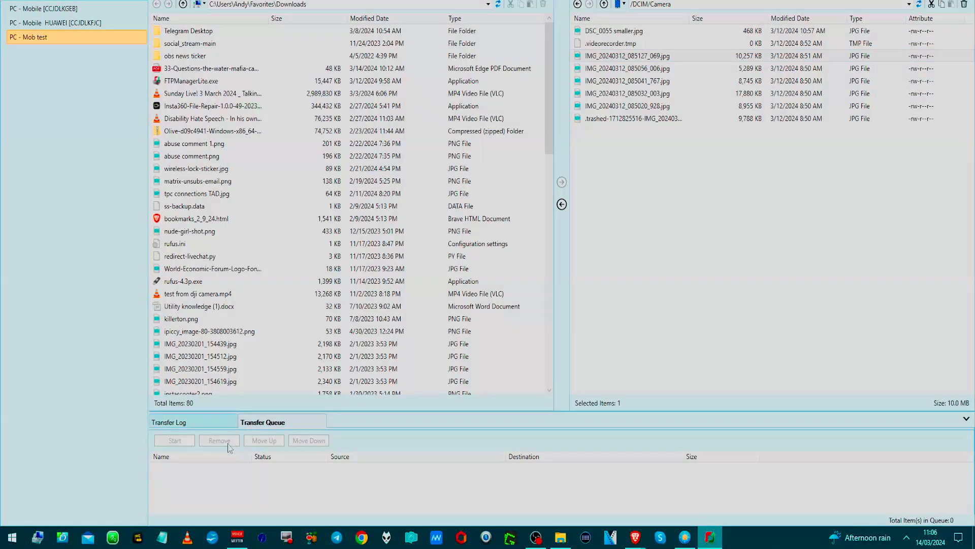
pyautogui.click(226, 425)
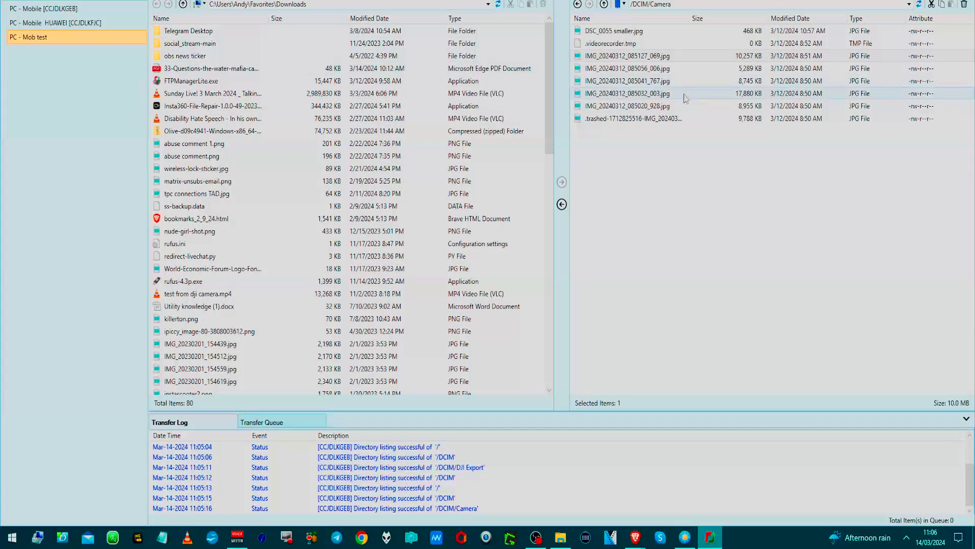
# Select the five photos from IMG_20240312_085127_069.jpg through IMG_20240312_085020_928.jpg.
pyautogui.click(669, 57)
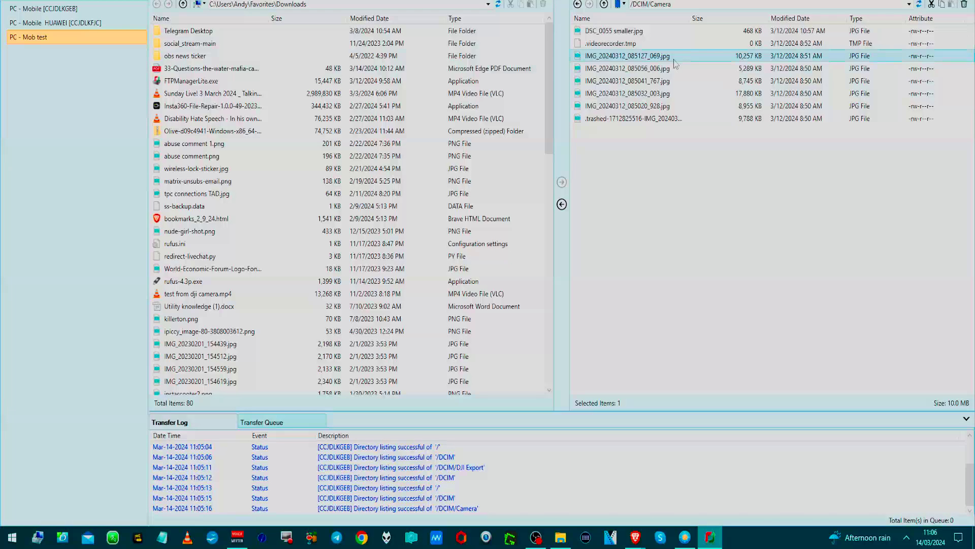
pyautogui.keyDown('shift'); pyautogui.click(661, 107); pyautogui.keyUp('shift')
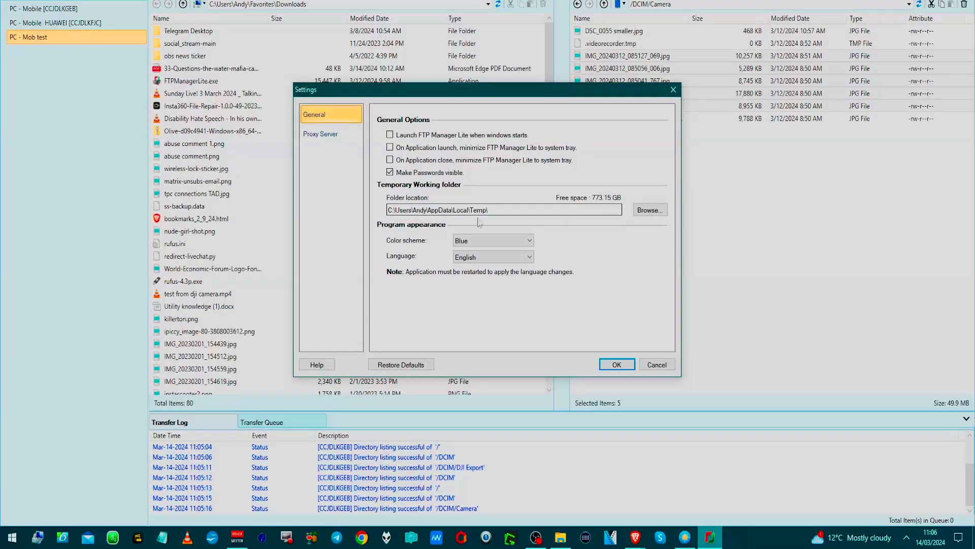
# Keep the Blue colour scheme, view the Proxy Server and General pages, and cancel Settings.
pyautogui.click(475, 241)
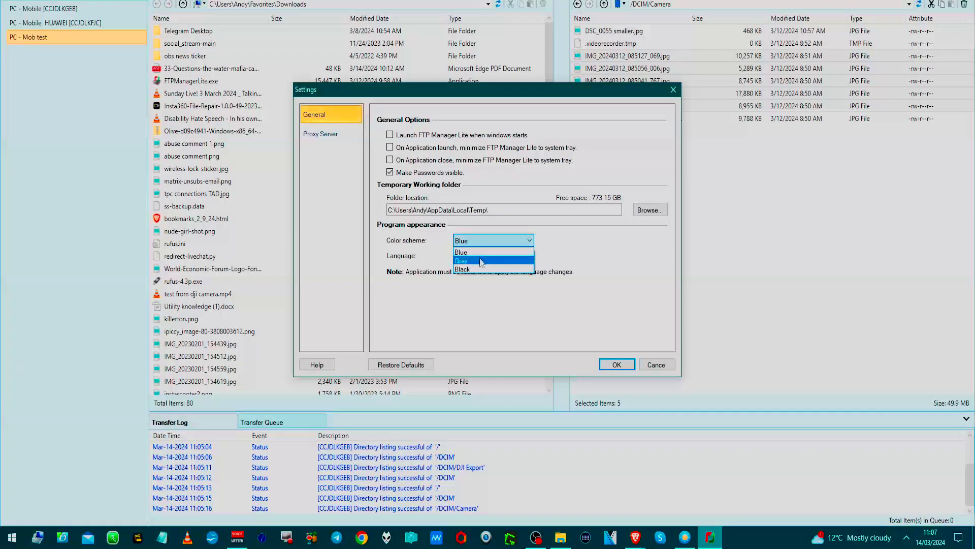
pyautogui.click(489, 240)
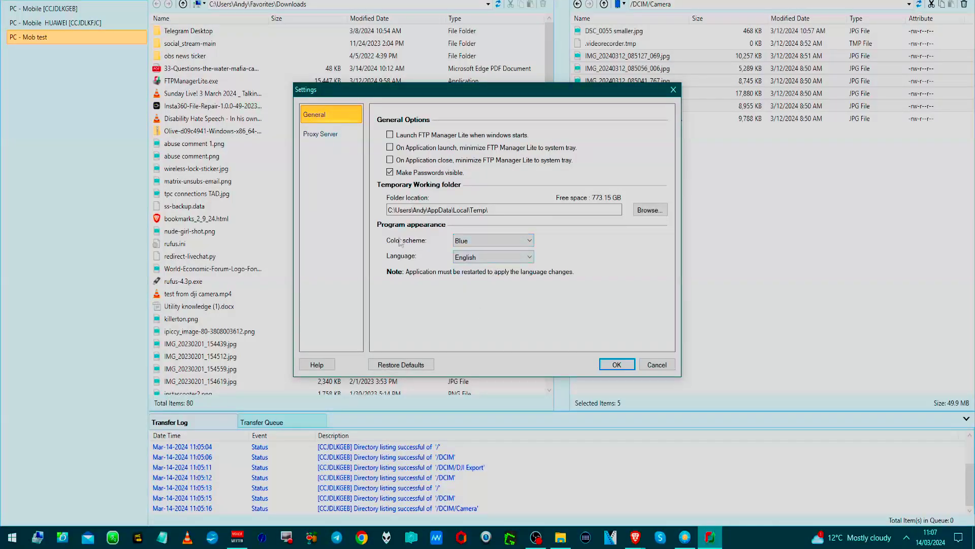
pyautogui.click(319, 136)
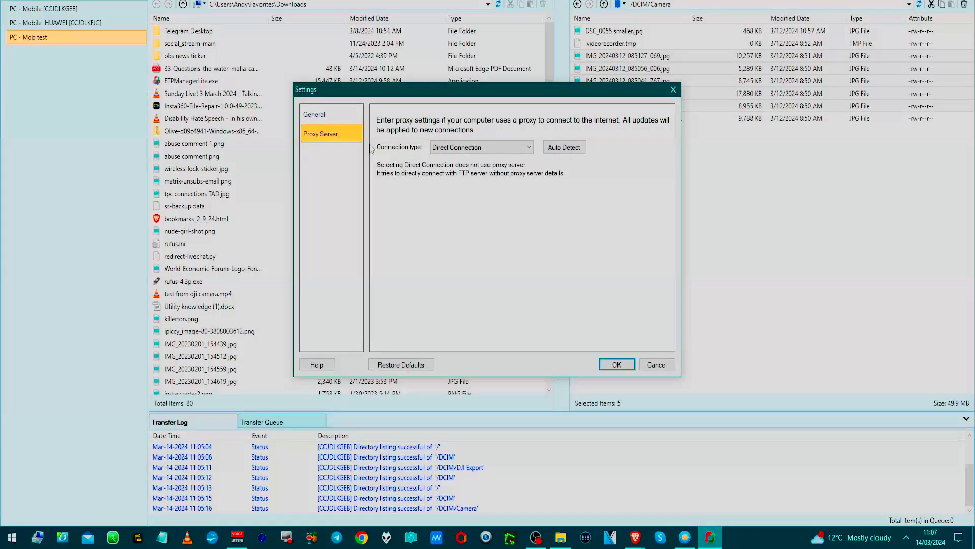
pyautogui.click(328, 116)
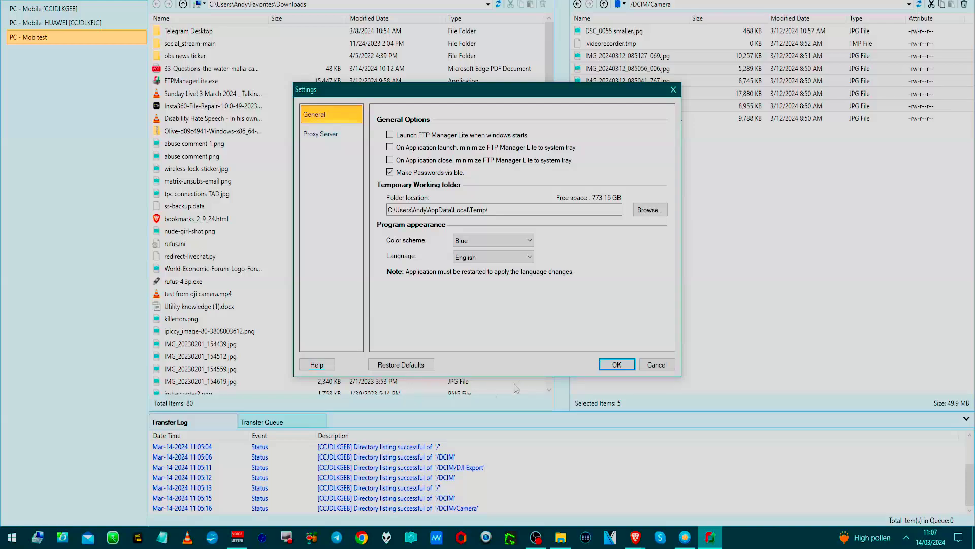
pyautogui.click(650, 364)
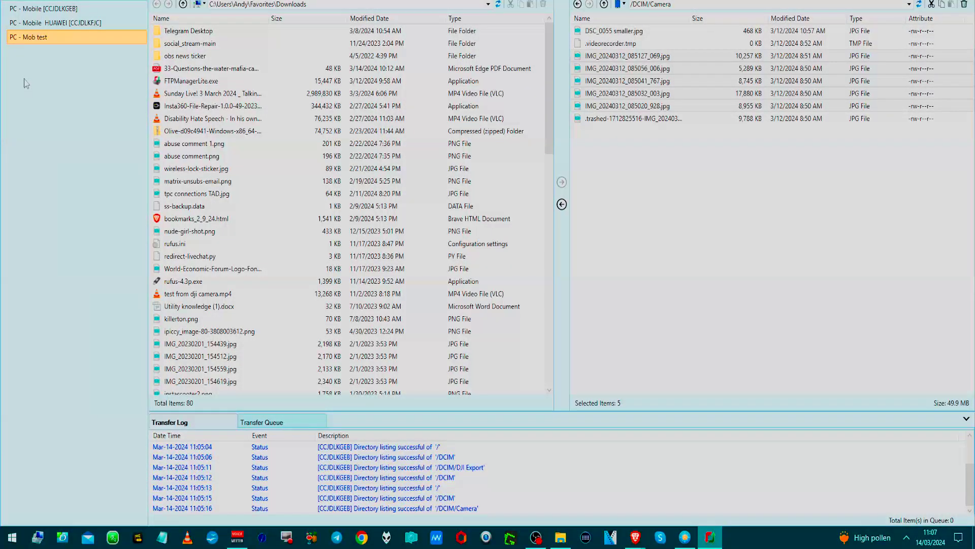
# Show the File menu's Launch list of DeskShare apps, including Auto FTP Manager and WebCam Monitor.
pyautogui.hotkey('alt', 'f')
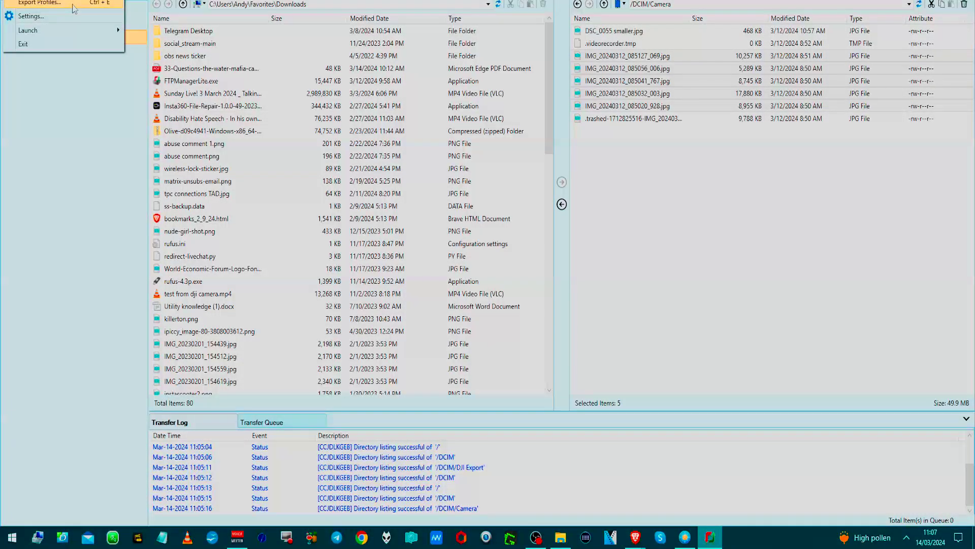
pyautogui.moveTo(78, 32)
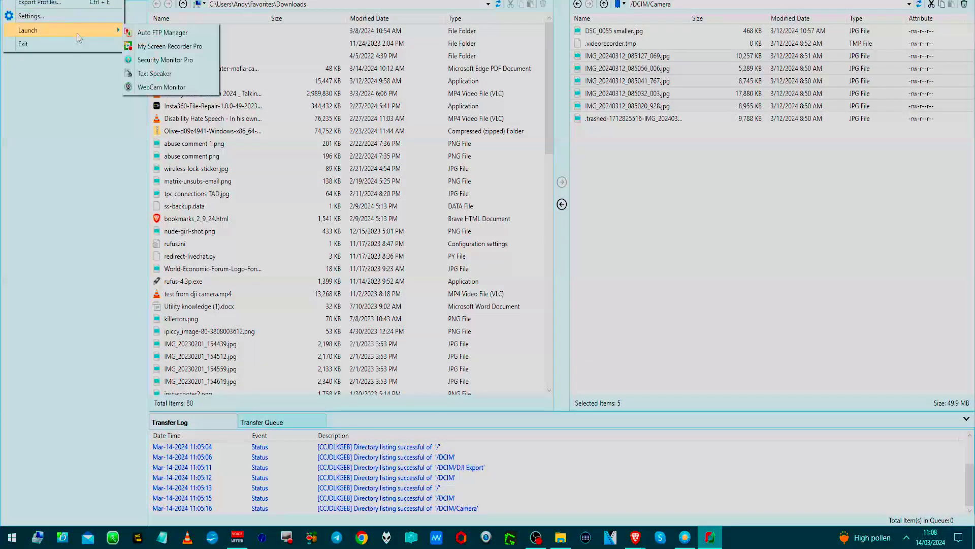